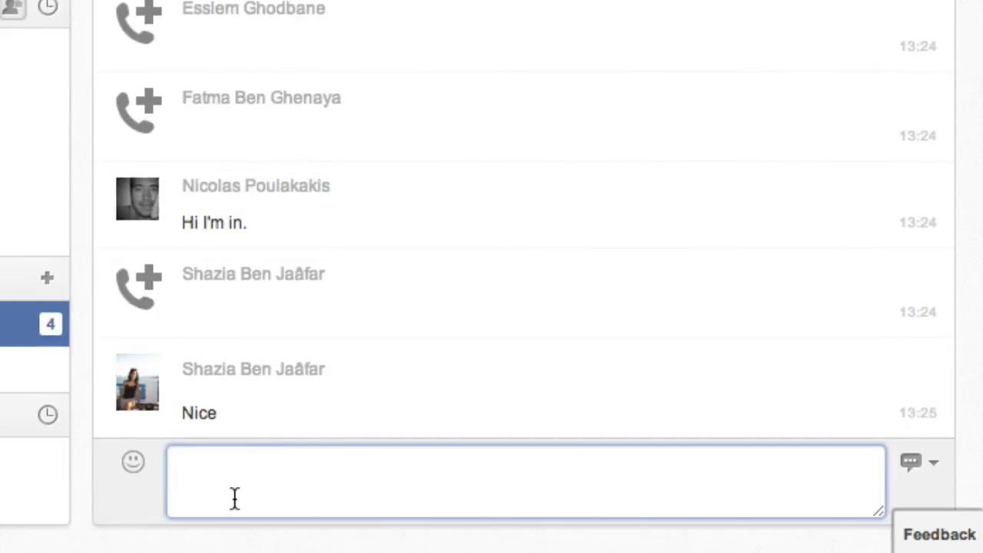
Step: Send "Sorry, I'm late" in the Sales Materials 2014 team chat
text(Sorry)
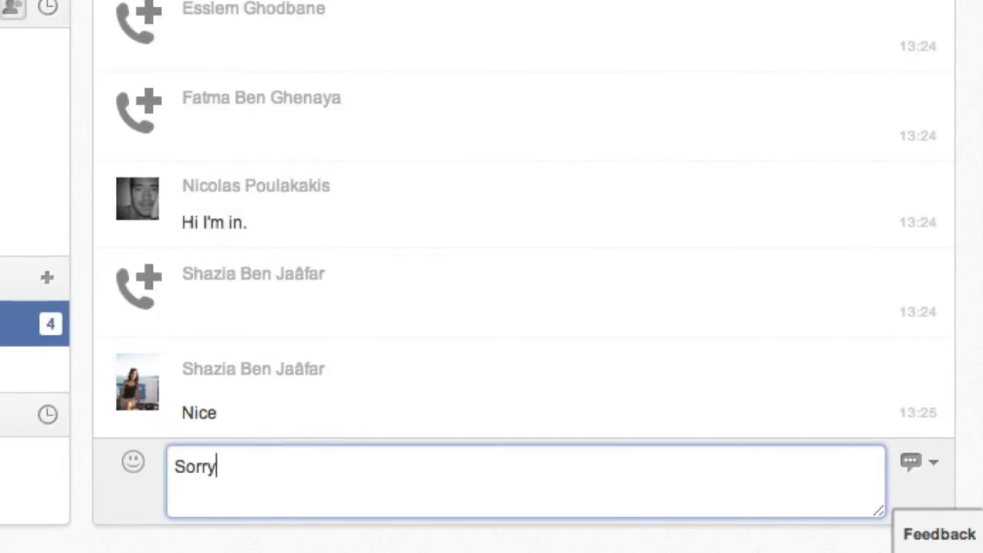
text(, I'm late)
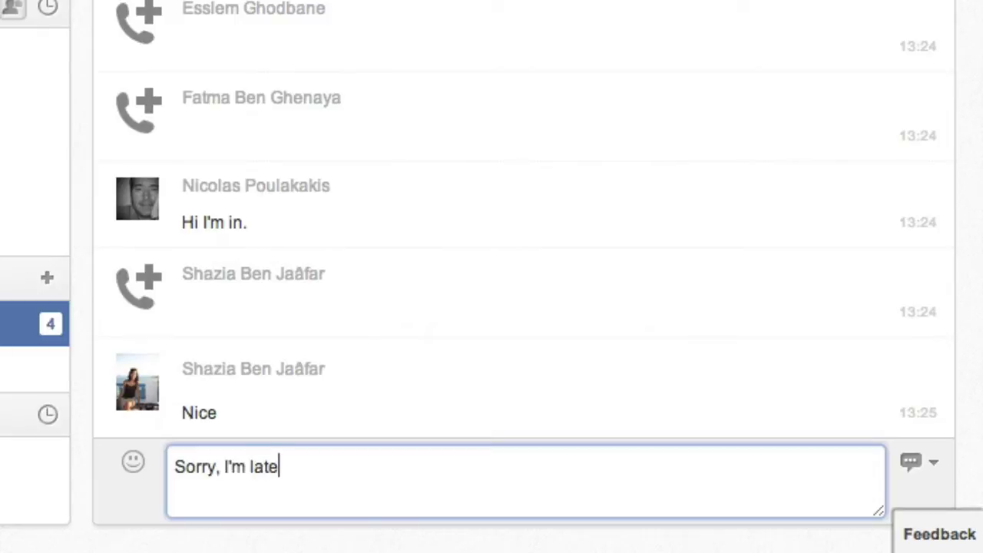
key(Return)
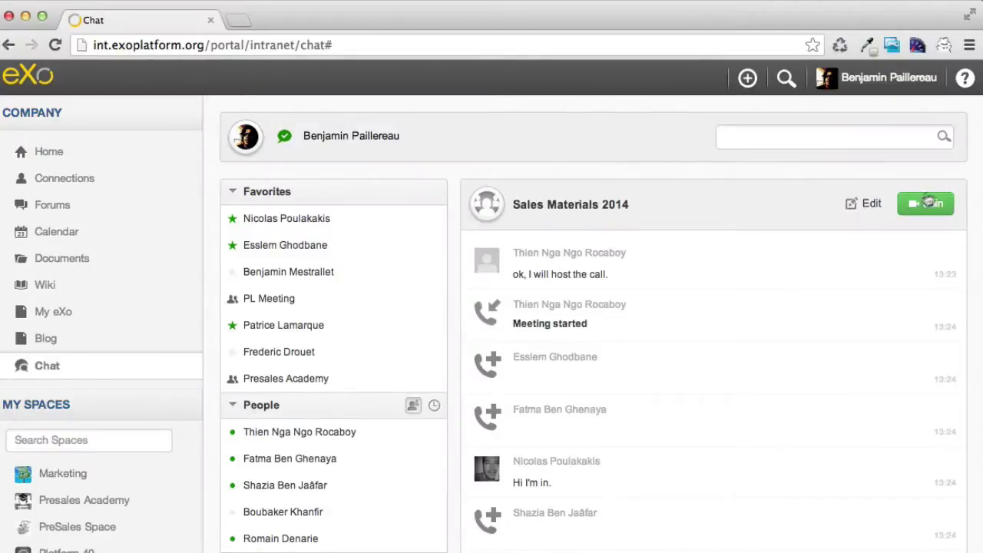
Step: Join the team video call and expand the conference window
click(920, 206)
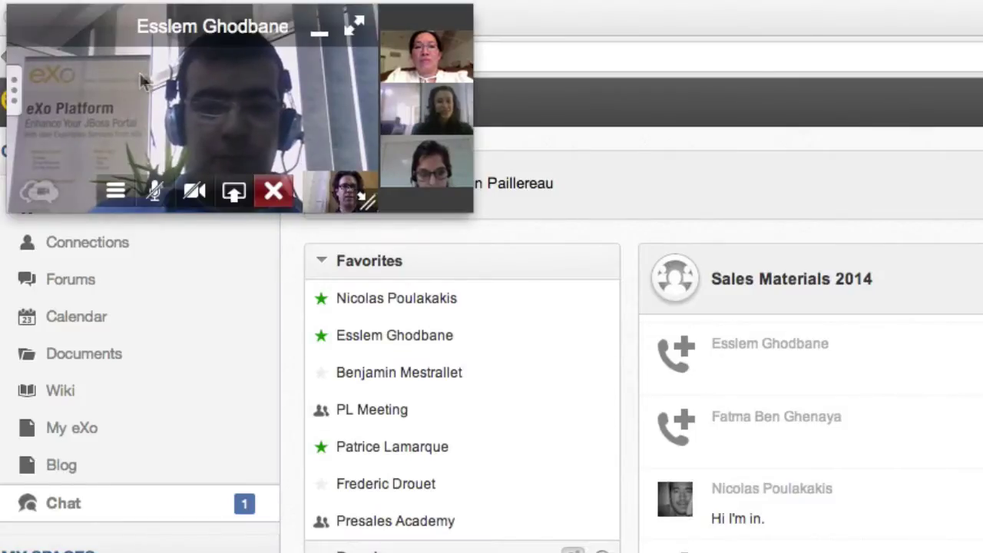
click(353, 35)
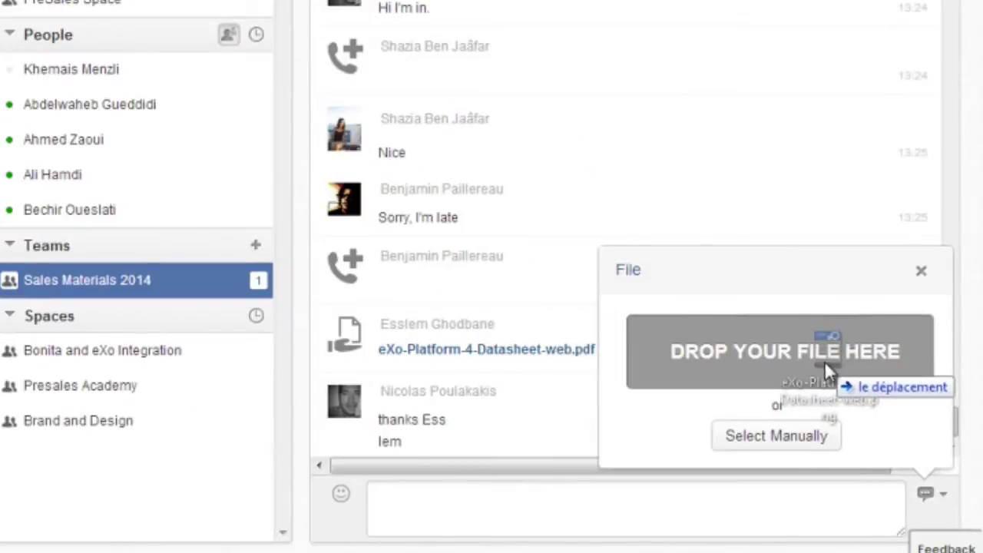
Step: Share the eXo Platform datasheet in chat, then reply "no" and "I can do it"
drag(824, 361, 827, 361)
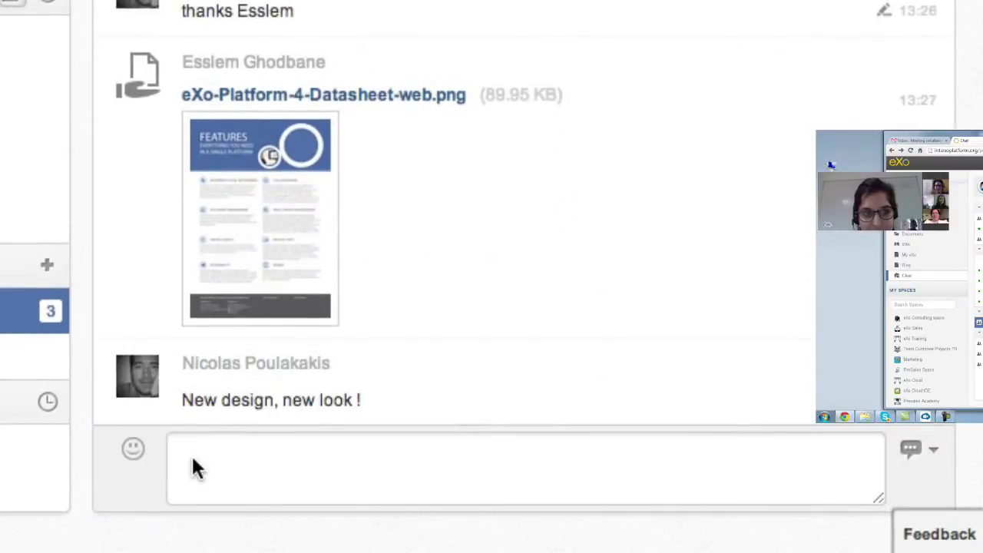
click(261, 484)
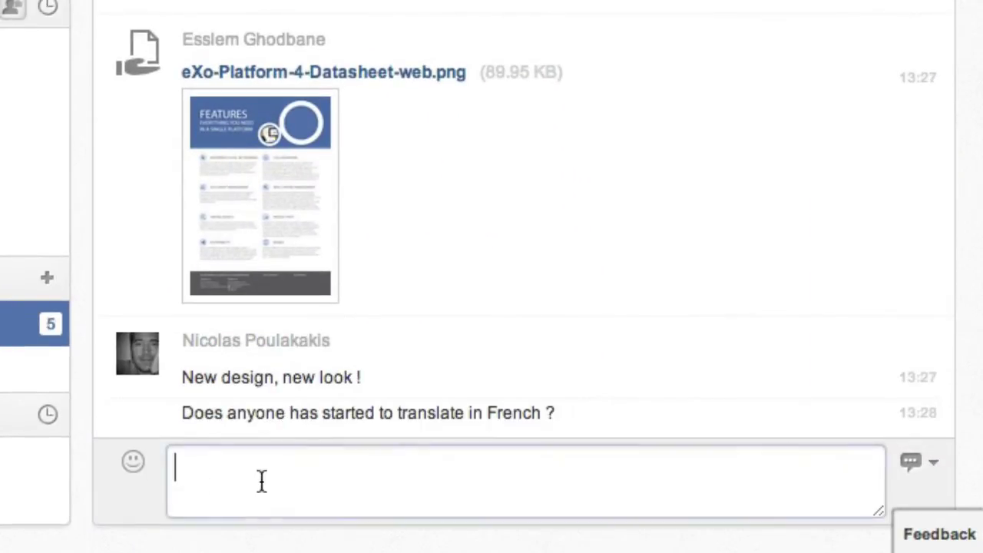
text(no)
key(Return)
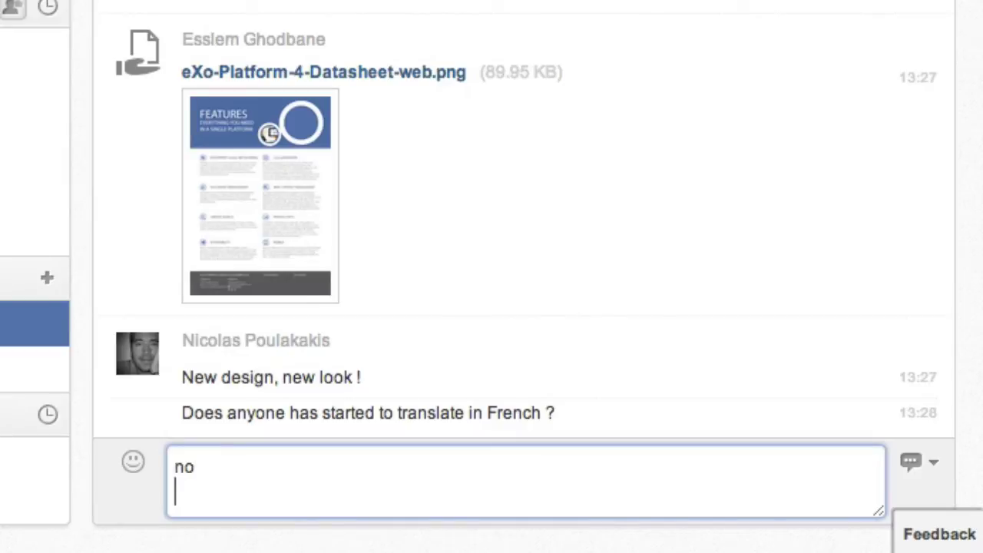
text(I can do it)
key(Return)
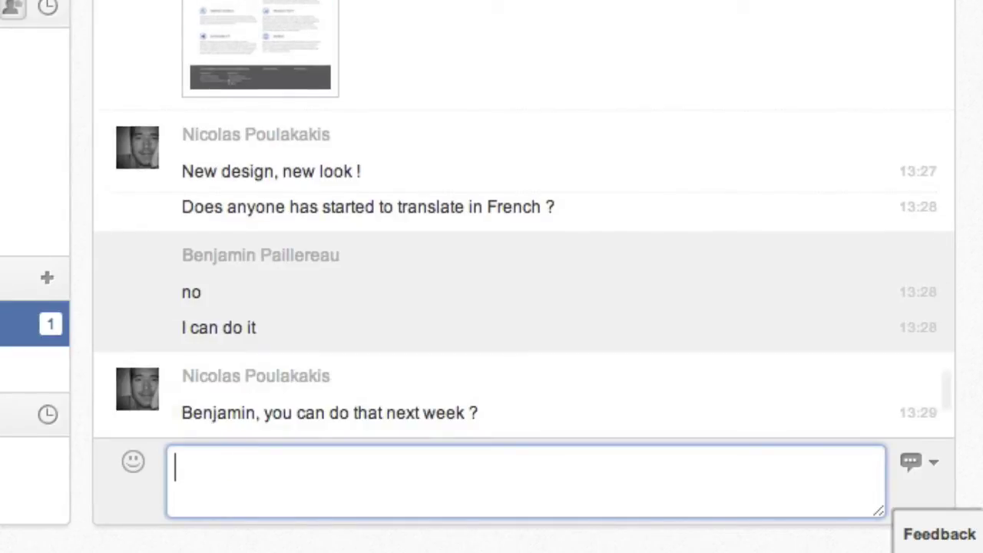
Step: Reply "yes" and then "I agree" in the team chat
text(yes)
key(Return)
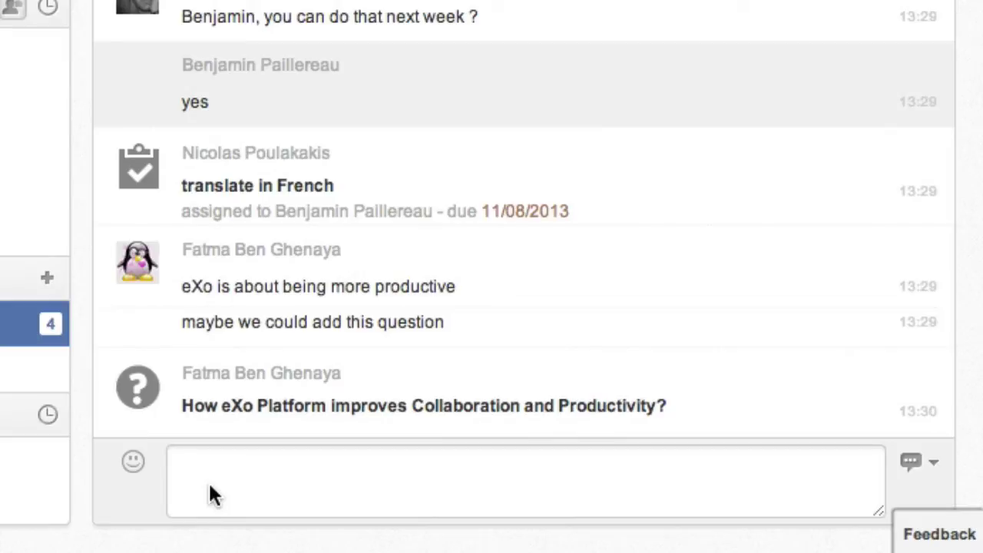
click(209, 486)
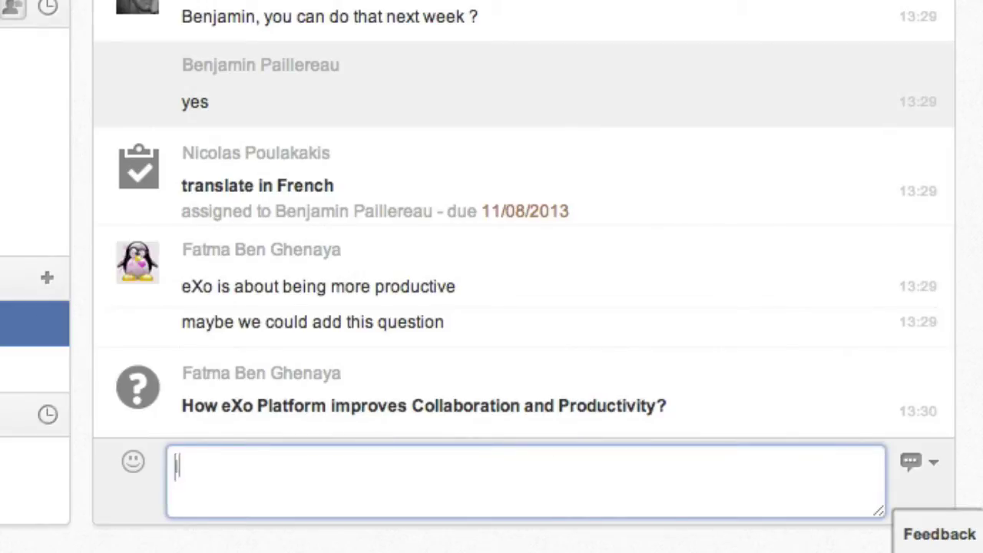
text(I agree)
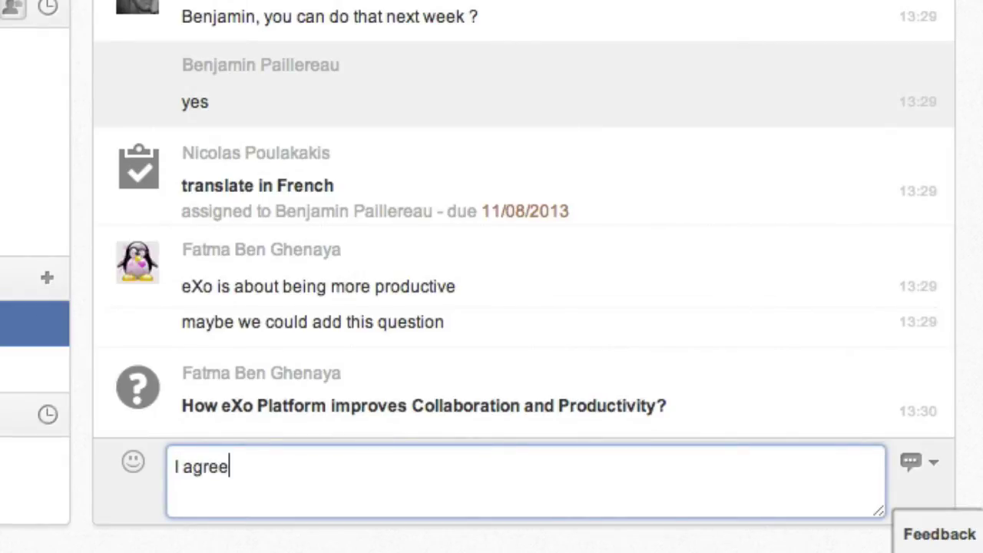
key(Return)
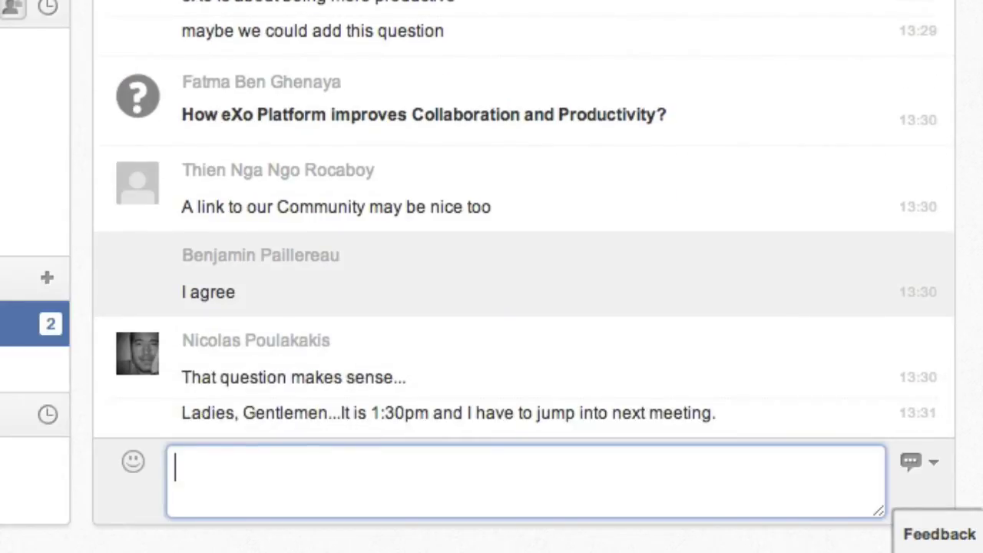
click(931, 470)
click(796, 256)
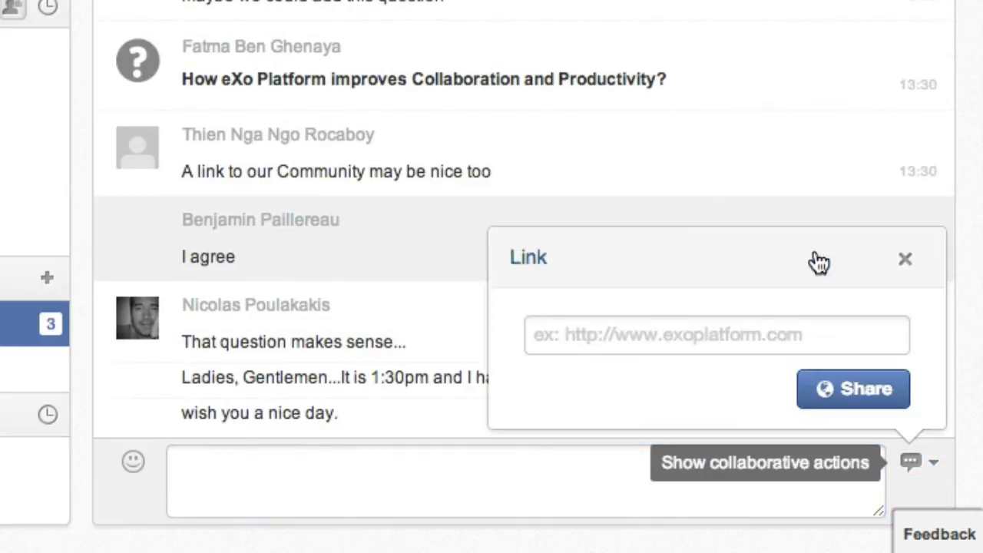
click(638, 346)
text(ht)
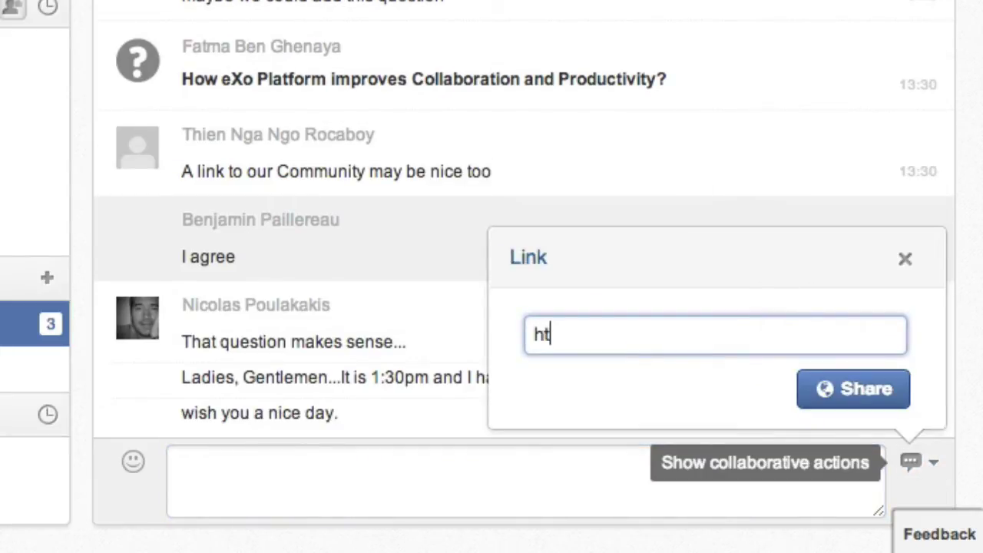
text(tp://)
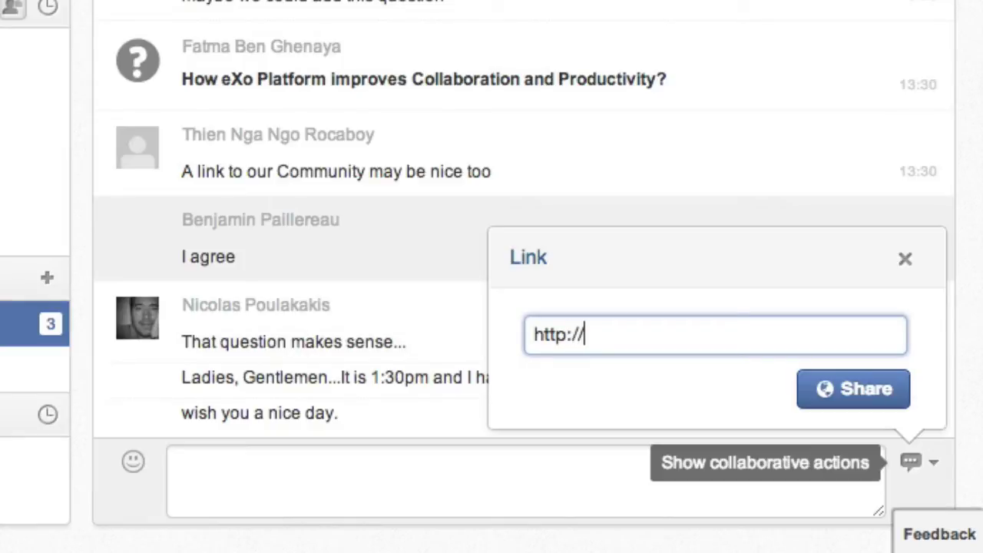
text(community)
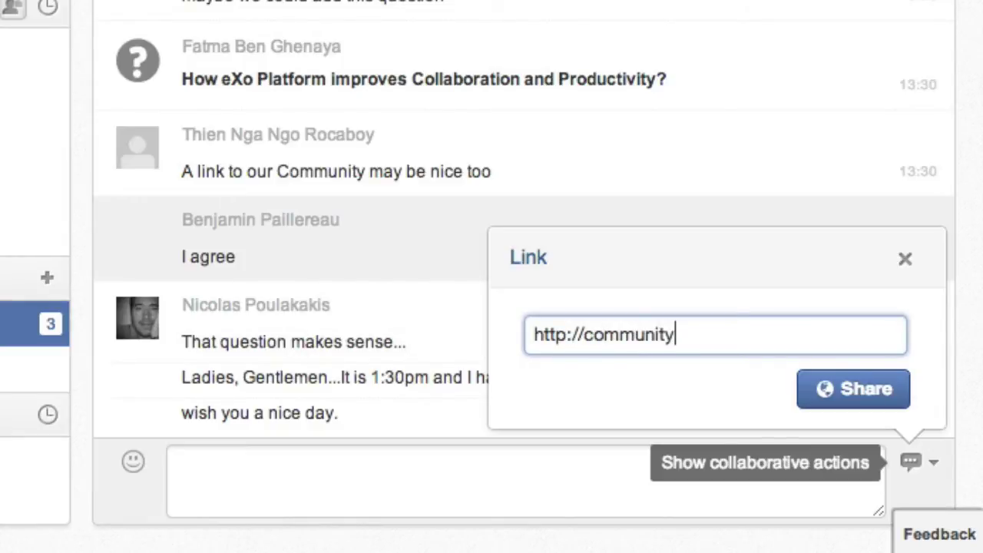
text(.exoplatform)
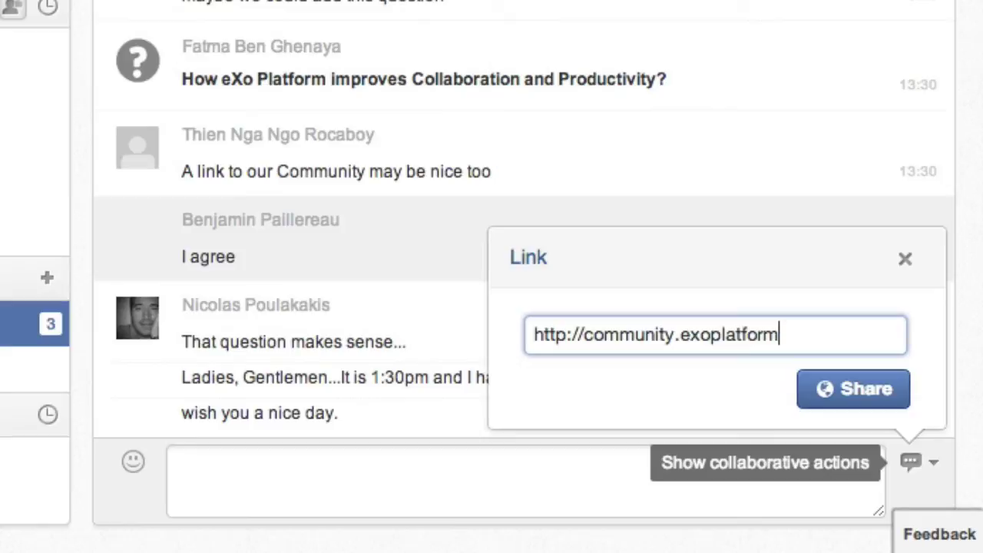
text(.com)
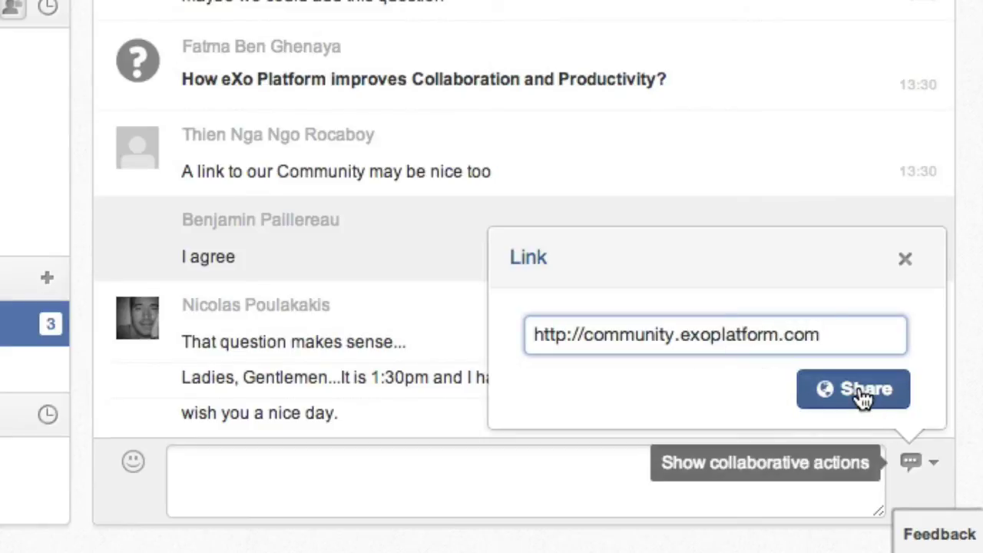
click(862, 393)
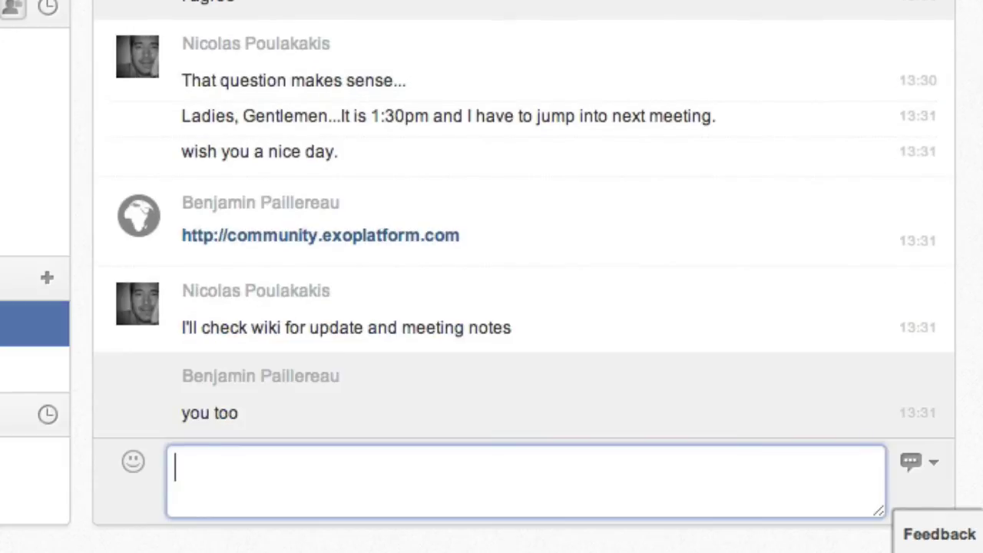
Step: Send "next week, same hour" and start a chat event titled "Design review"
text(next week)
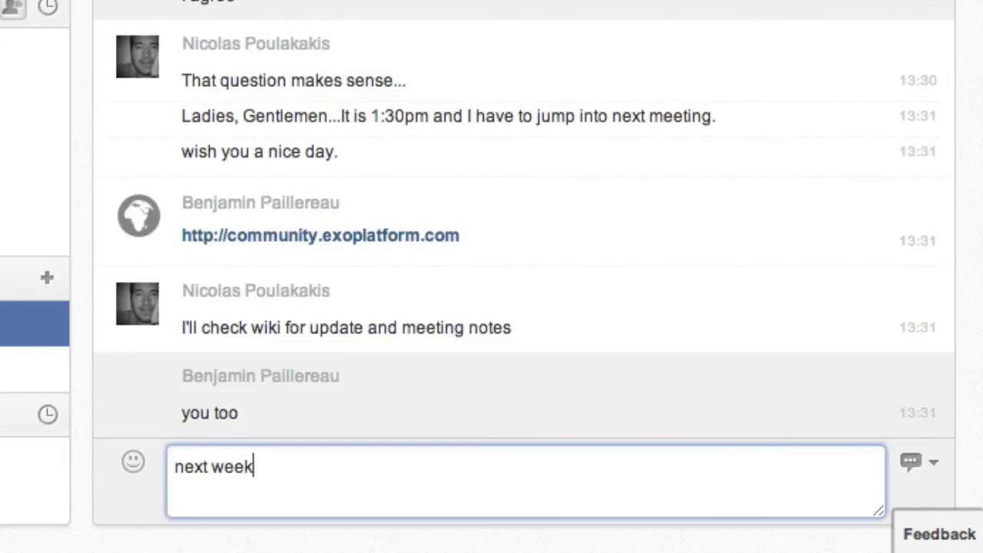
text(, same hour)
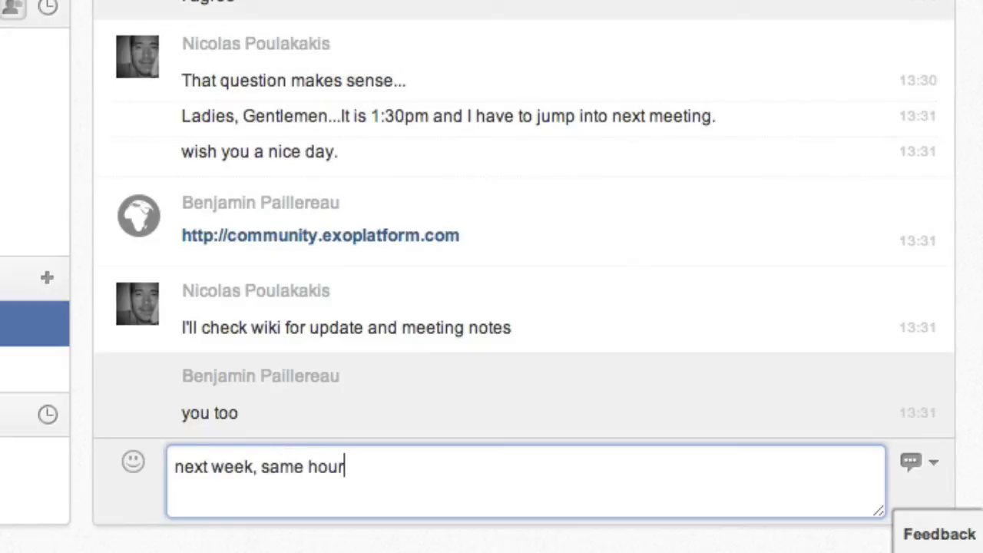
key(Return)
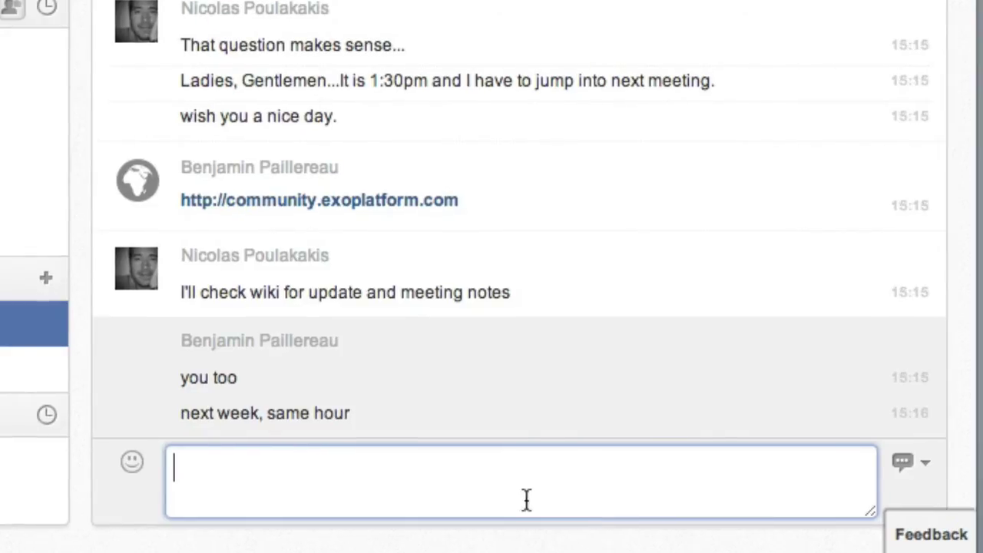
click(904, 467)
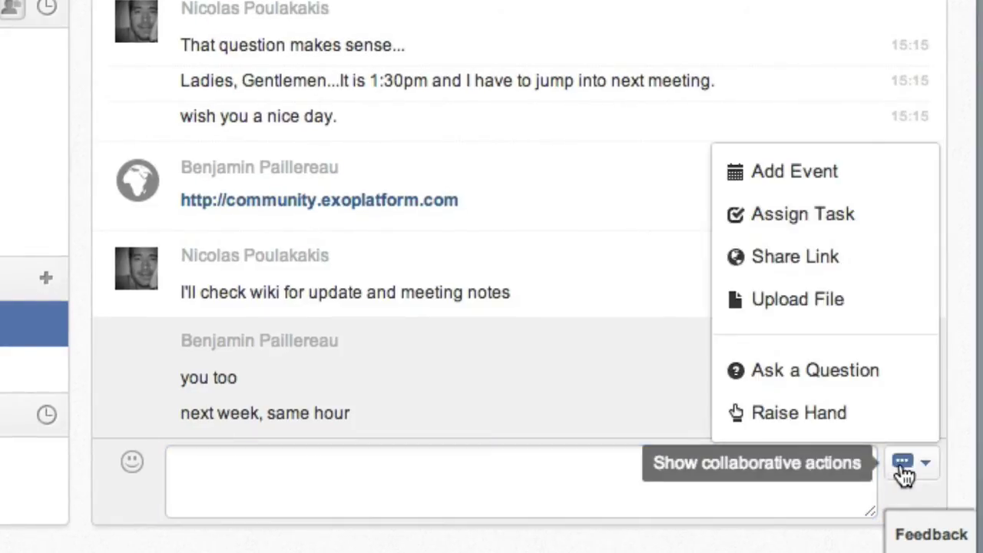
click(830, 179)
click(634, 224)
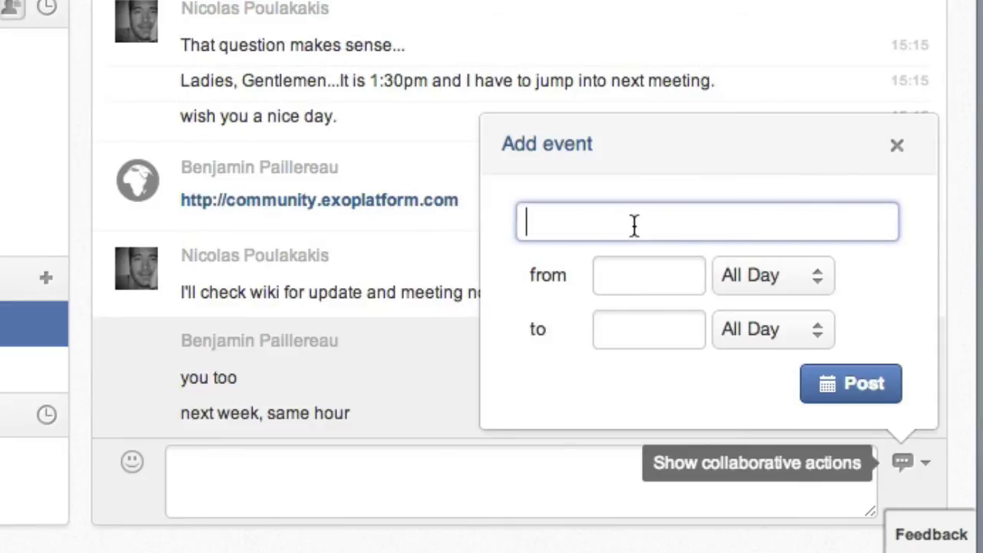
text(De)
text(sign review)
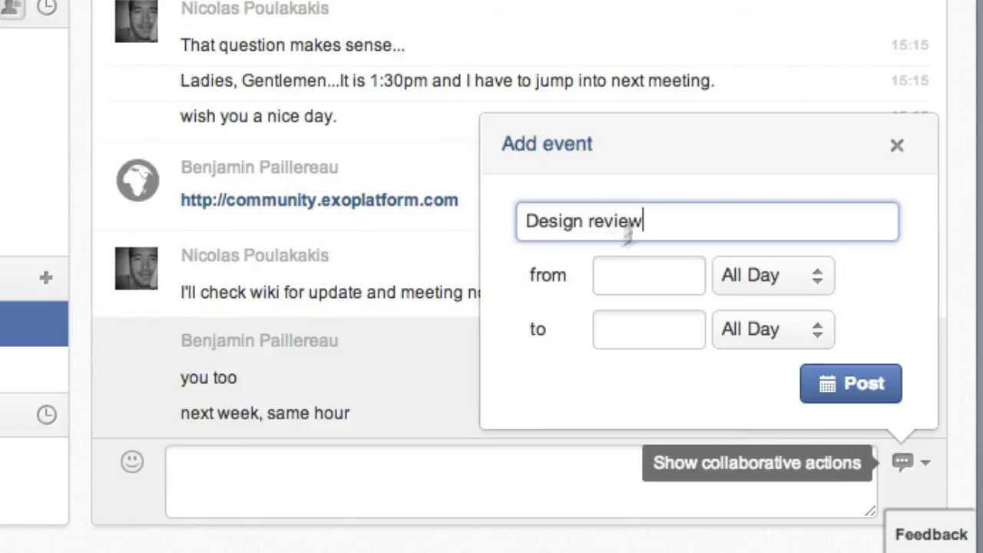
Step: Schedule the Design review event for 11/07/2013, 14:00–15:00, and post it
click(652, 265)
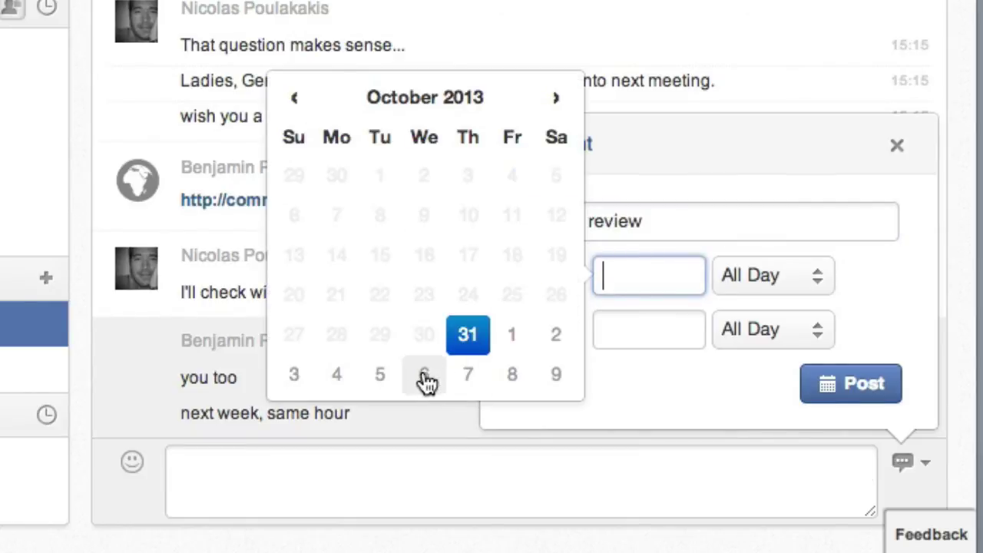
click(472, 380)
click(756, 276)
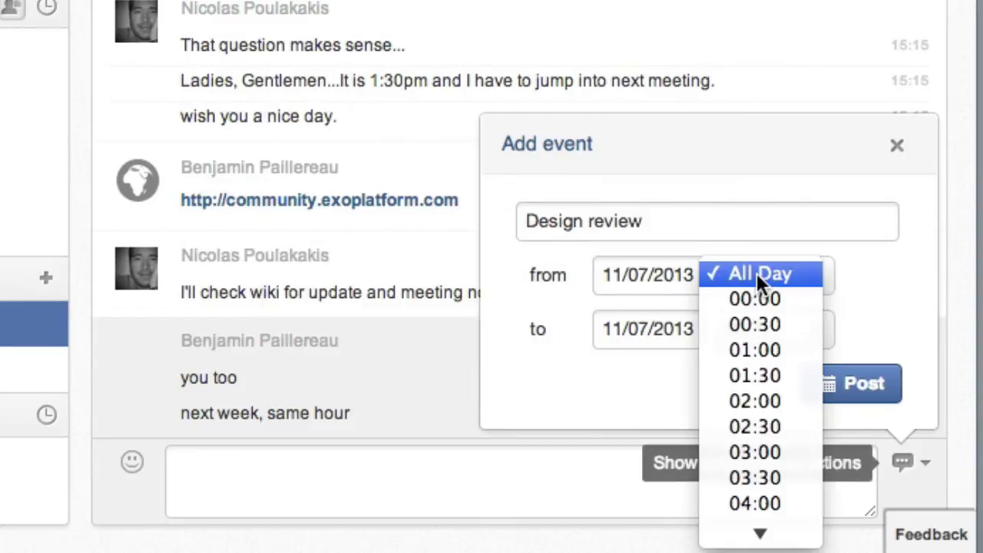
scroll(757, 325, down, 5)
scroll(758, 325, down, 5)
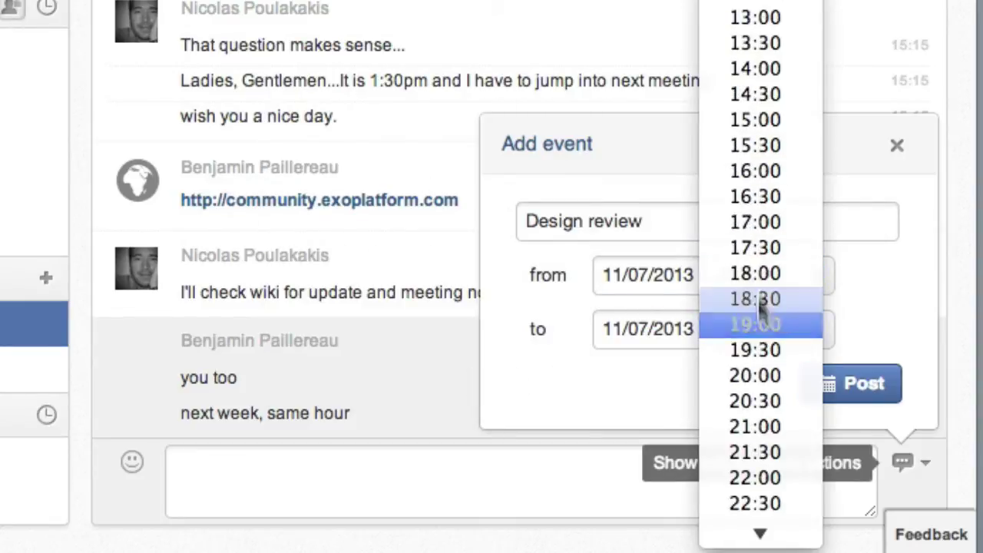
click(750, 70)
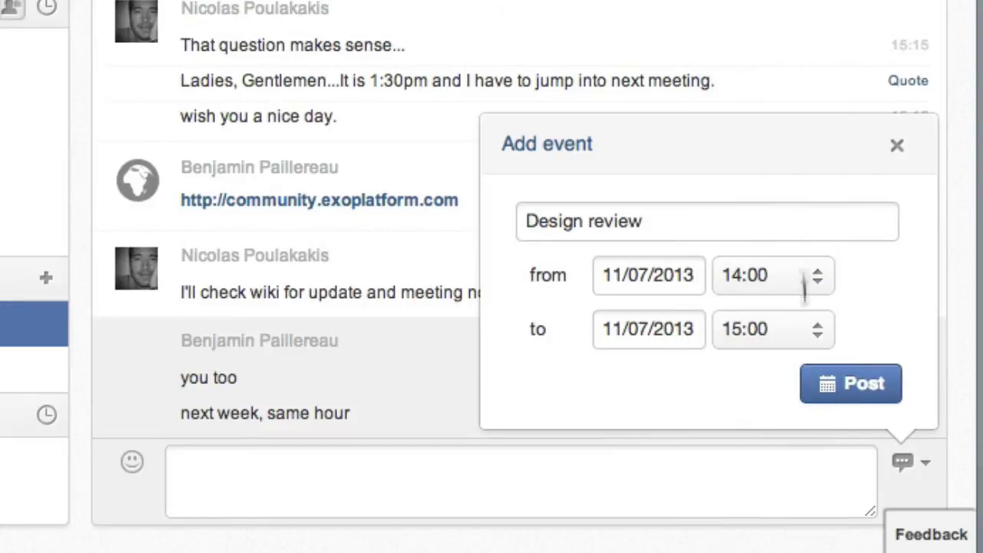
click(858, 384)
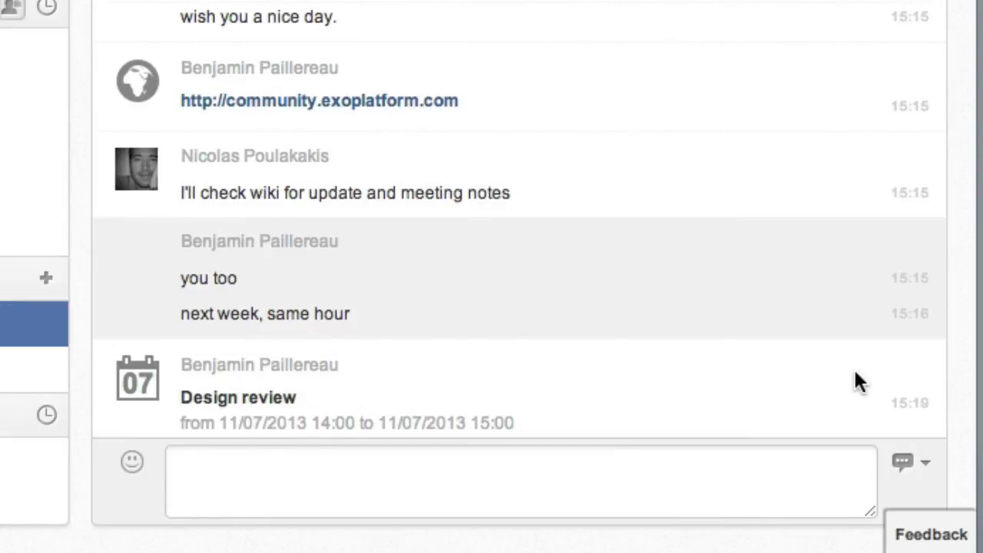
Step: Post a message assigning today's notes to a teammate, then save the meeting as a wiki page
click(647, 492)
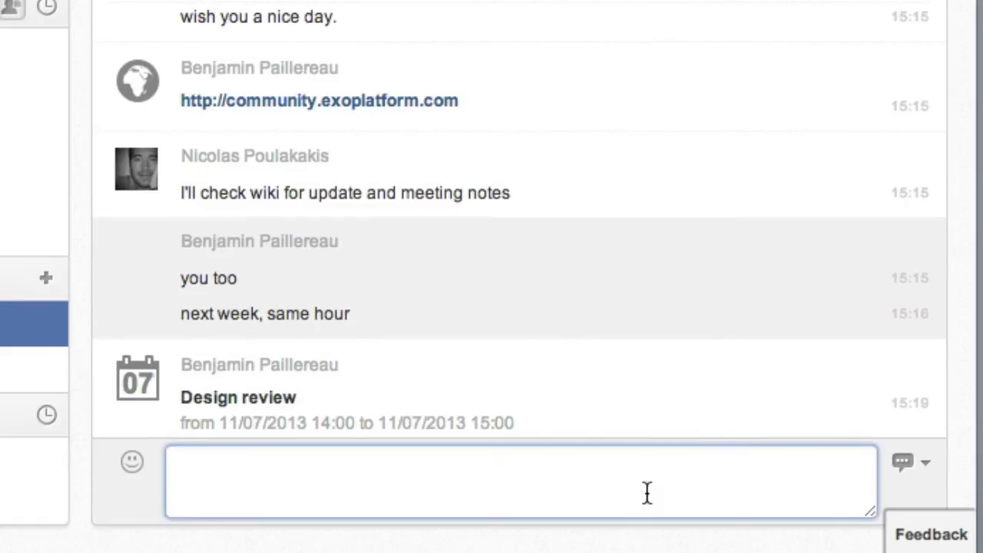
text(E)
text(sslem, )
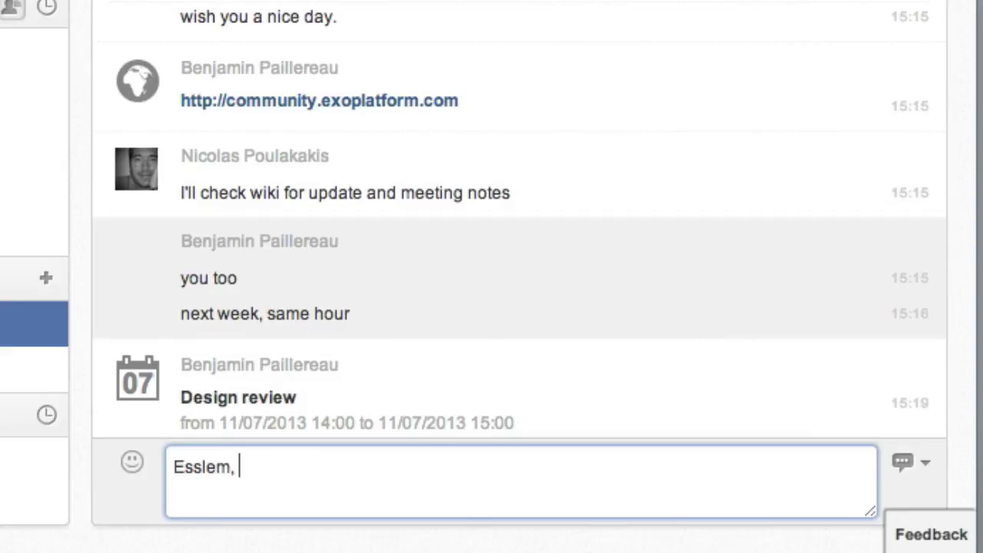
text(you're respo)
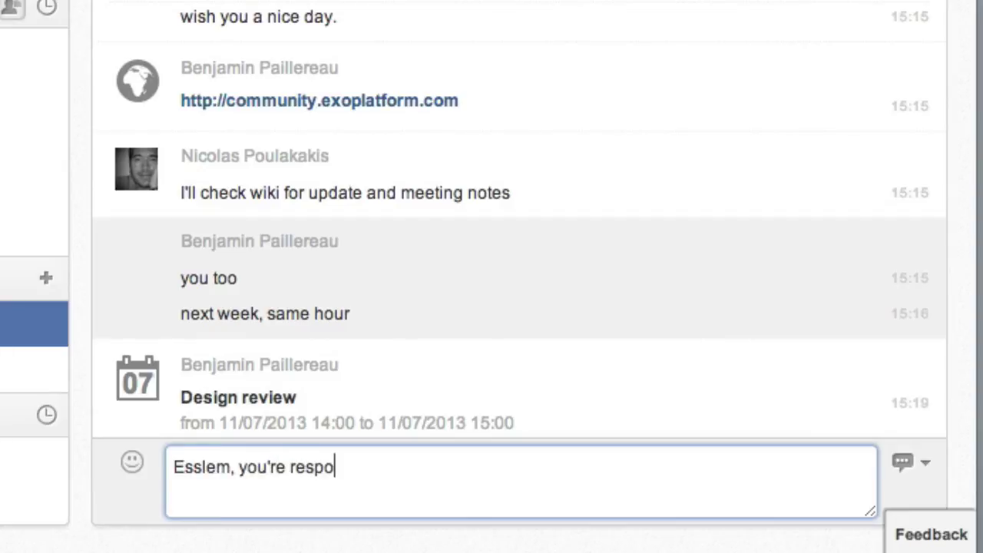
text(nsible of the )
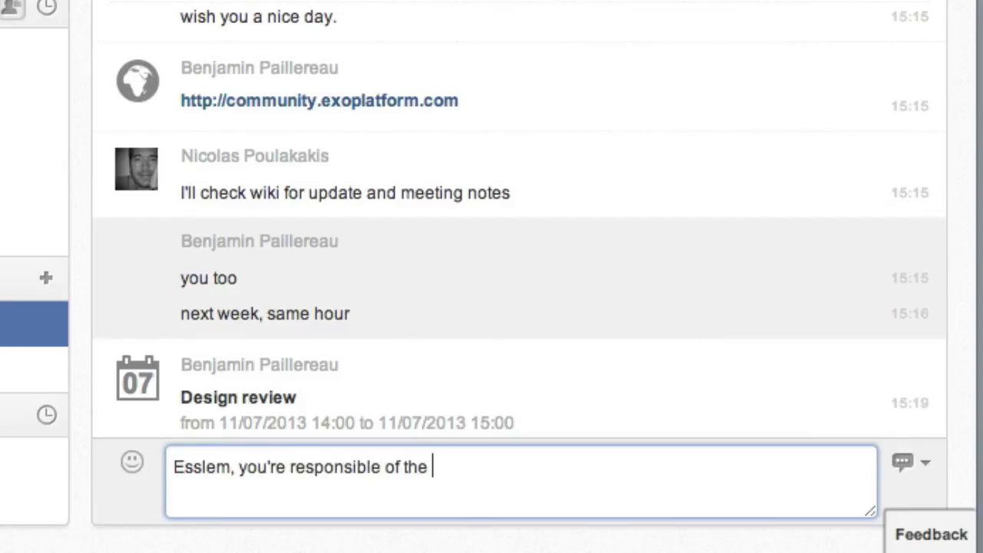
text(notes today)
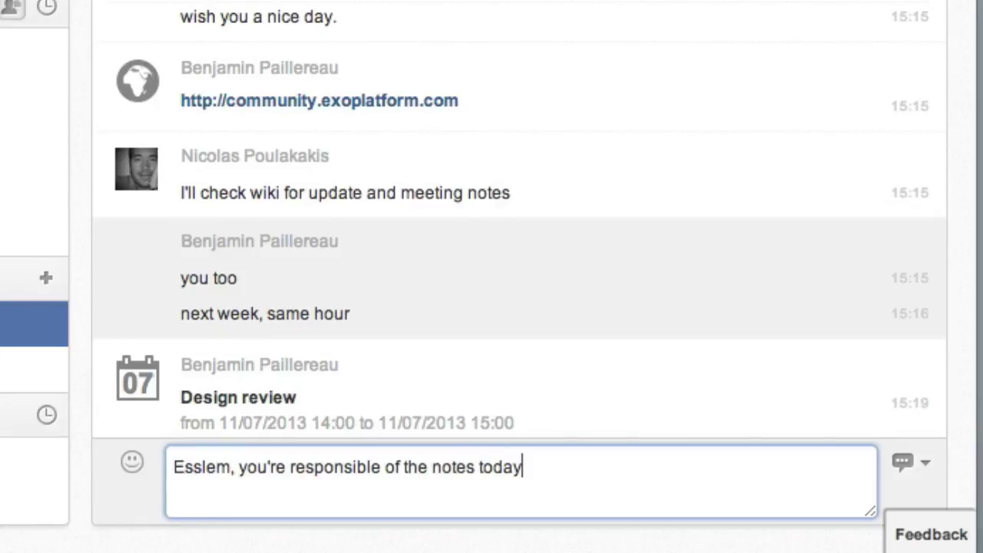
key(Return)
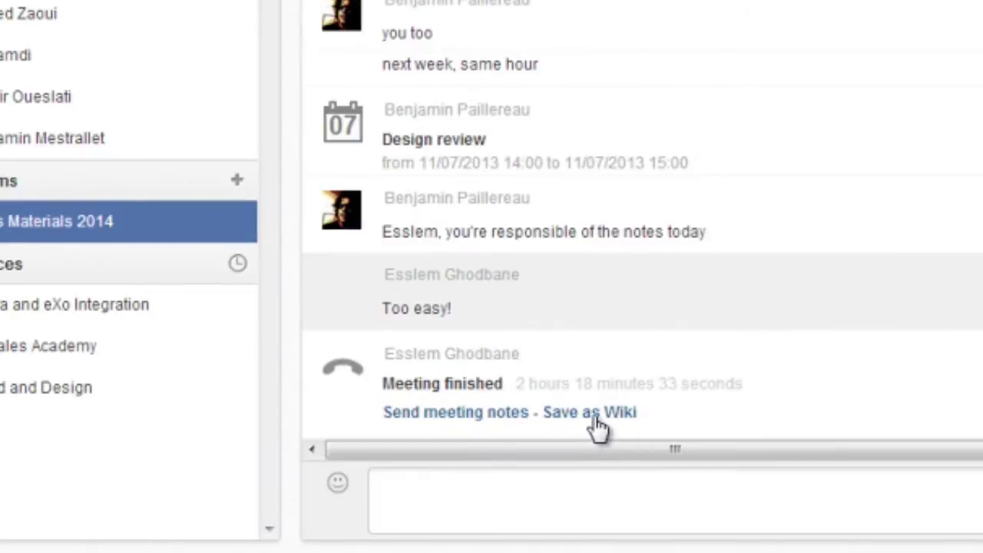
click(595, 415)
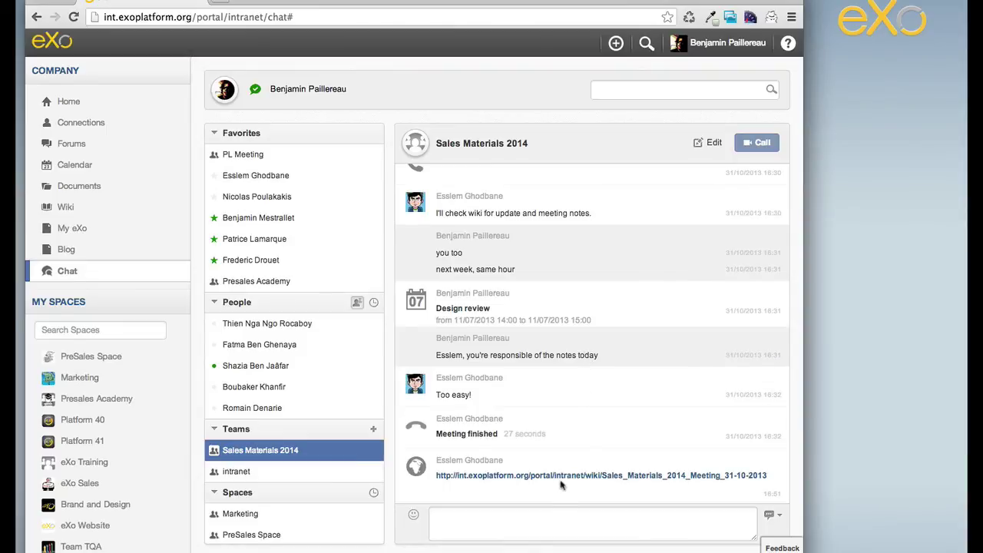
Step: Open the Sales Materials 2014 Meeting 31-10-2013 wiki page and scroll to its Discussions section
click(560, 477)
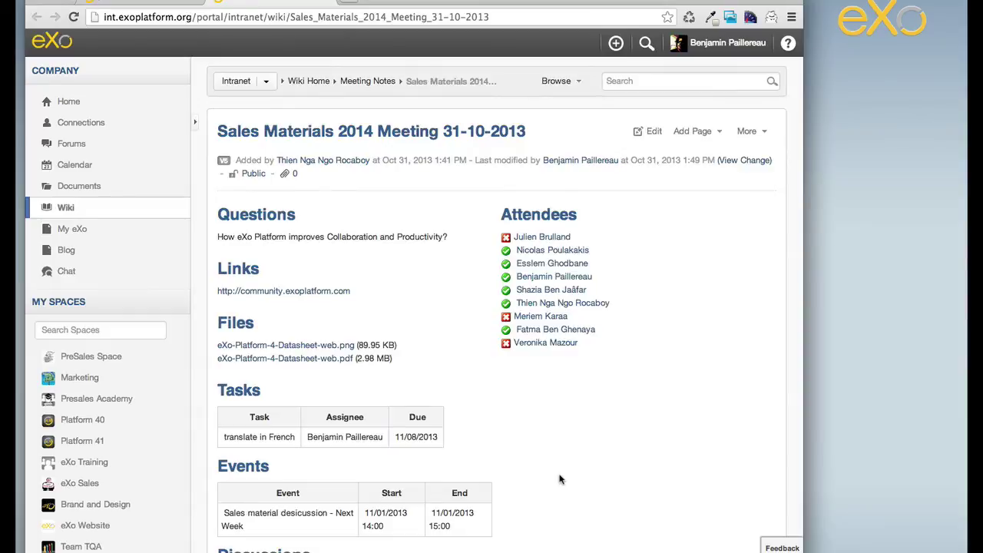
scroll(559, 479, down, 2)
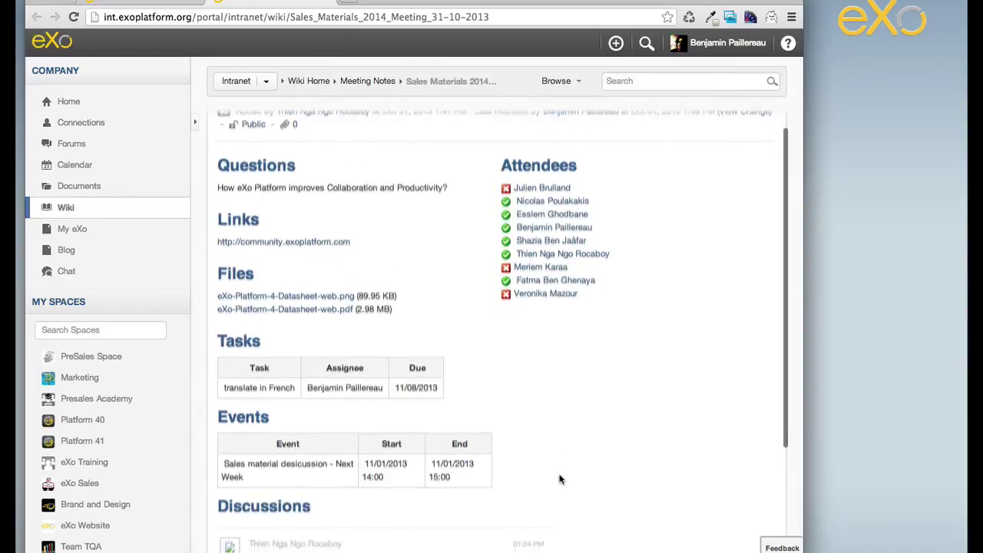
scroll(559, 479, down, 2)
scroll(559, 480, down, 3)
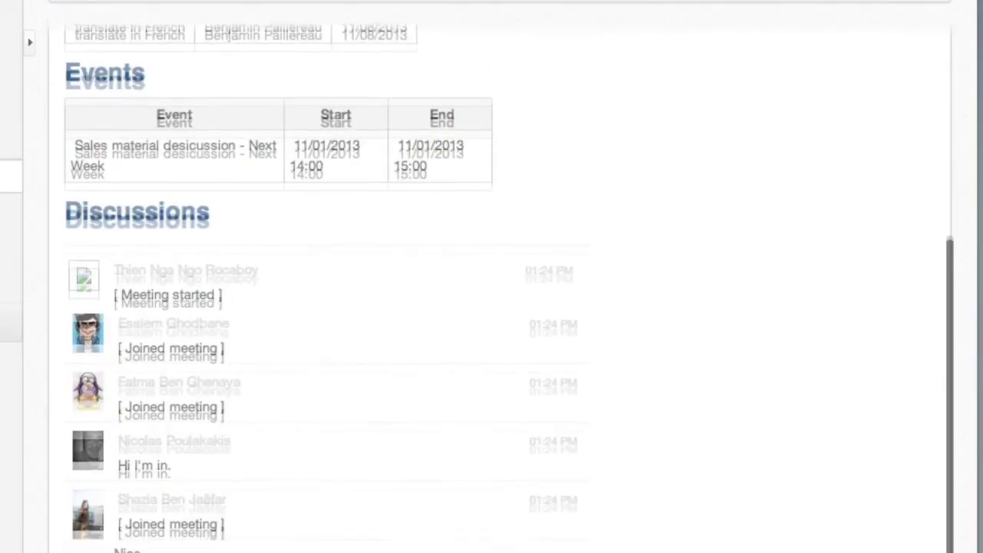
scroll(559, 479, down, 3)
scroll(559, 480, down, 2)
scroll(331, 292, down, 2)
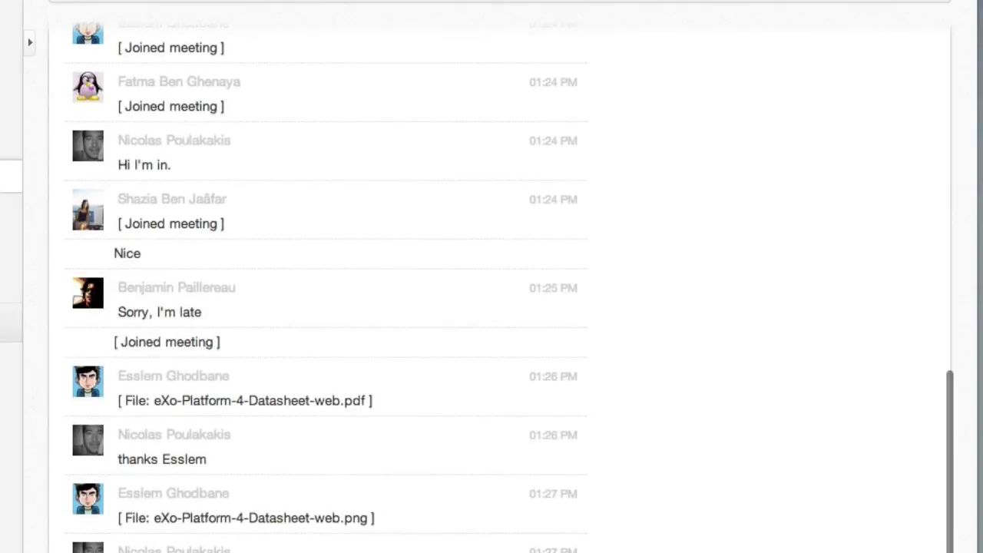
scroll(330, 292, down, 3)
scroll(330, 292, down, 2)
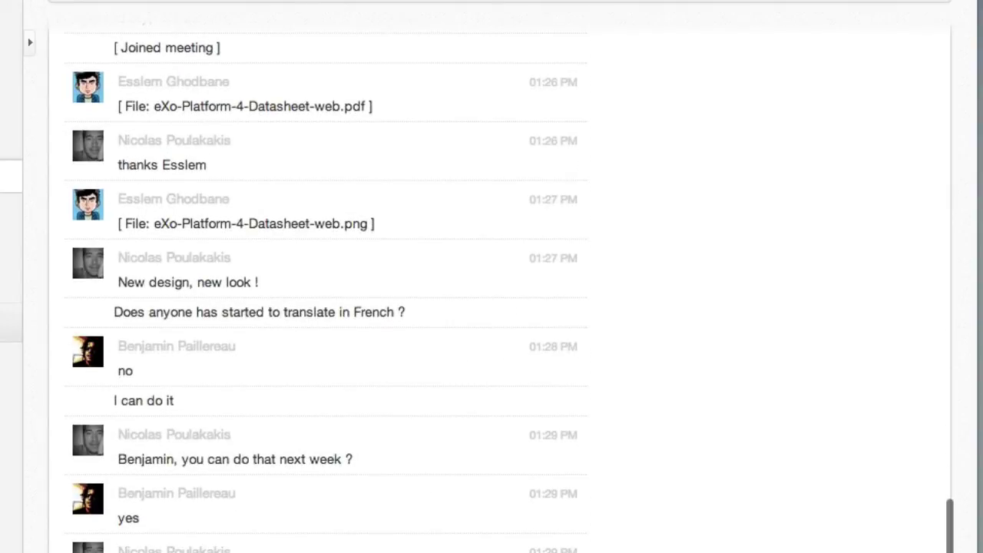